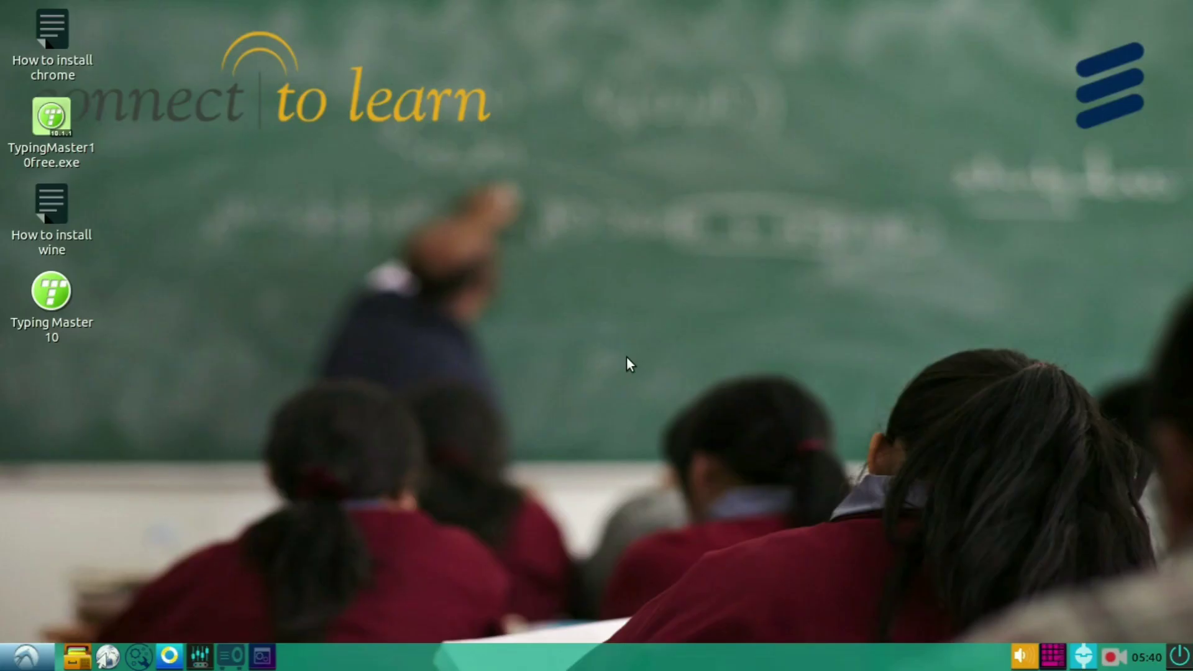
# - Launch Google Chrome from the taskbar, leaving a single new tab
pyautogui.click(25, 656)
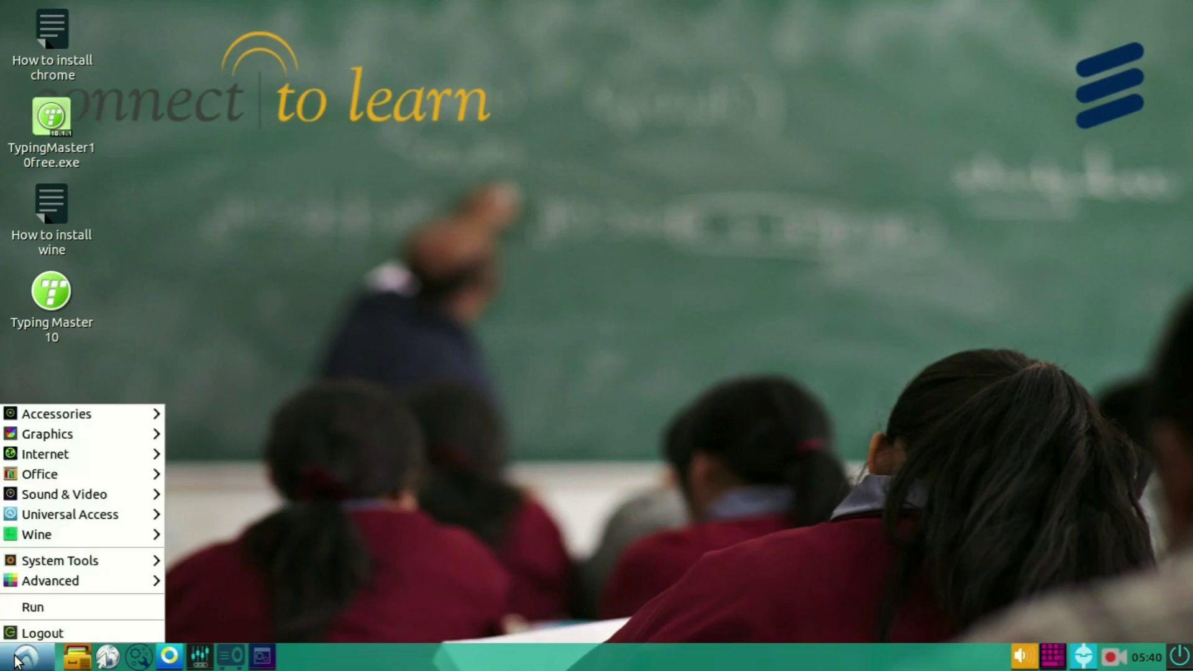
pyautogui.moveTo(88, 453)
pyautogui.click(112, 662)
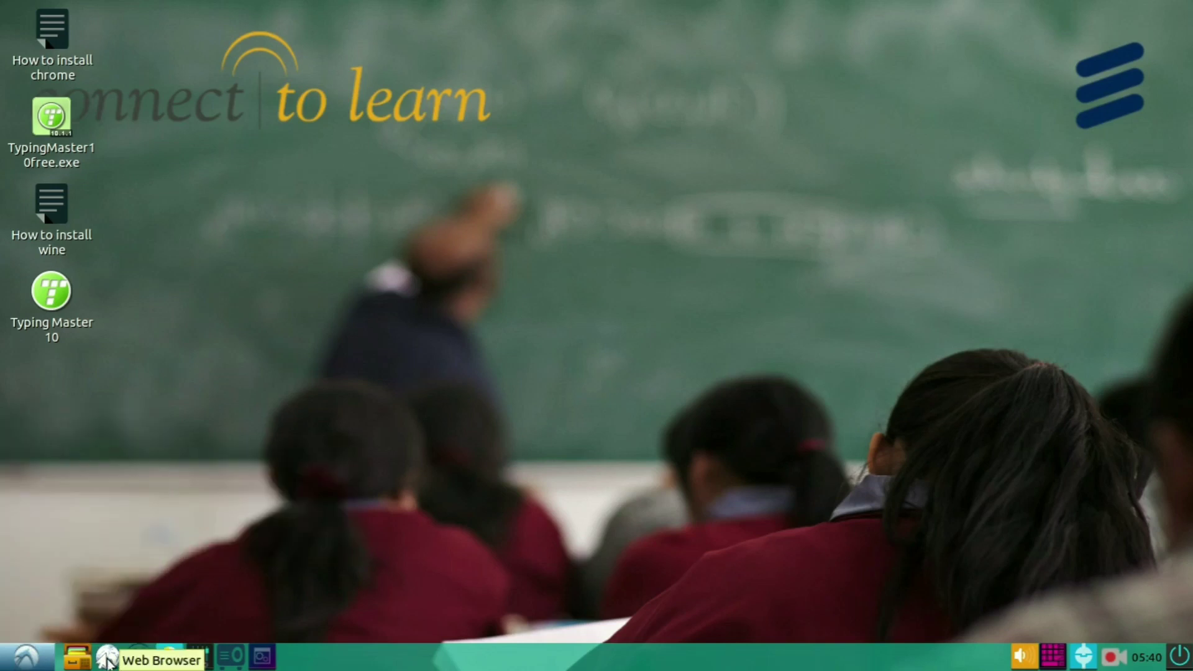
pyautogui.click(107, 660)
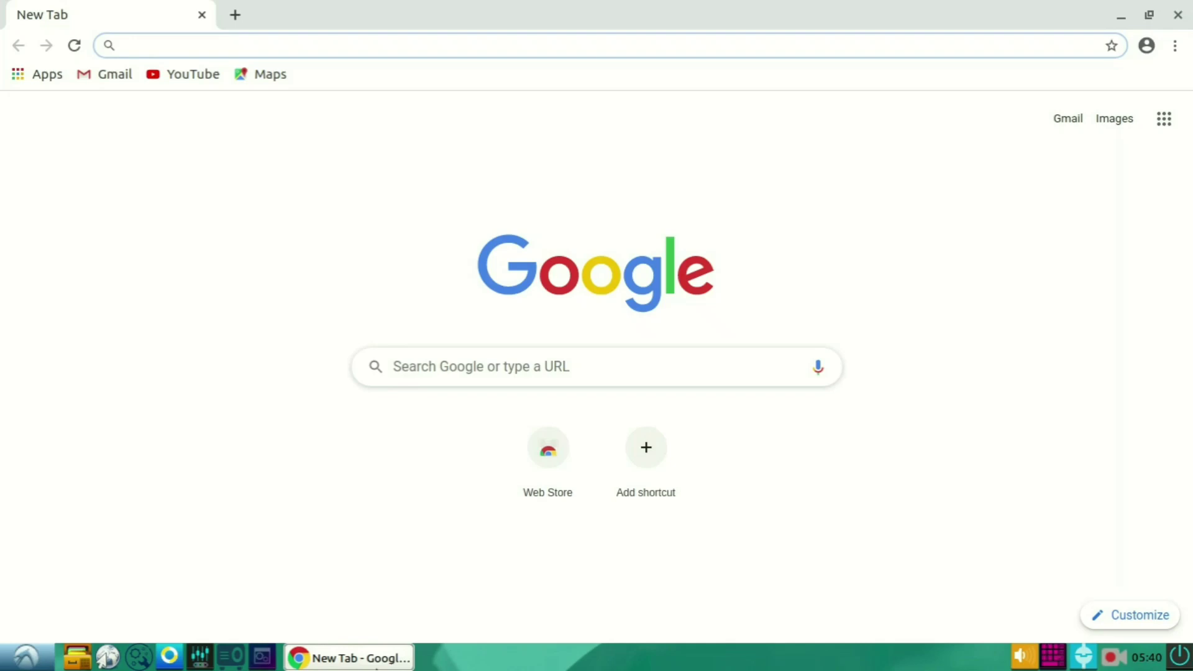
pyautogui.click(233, 16)
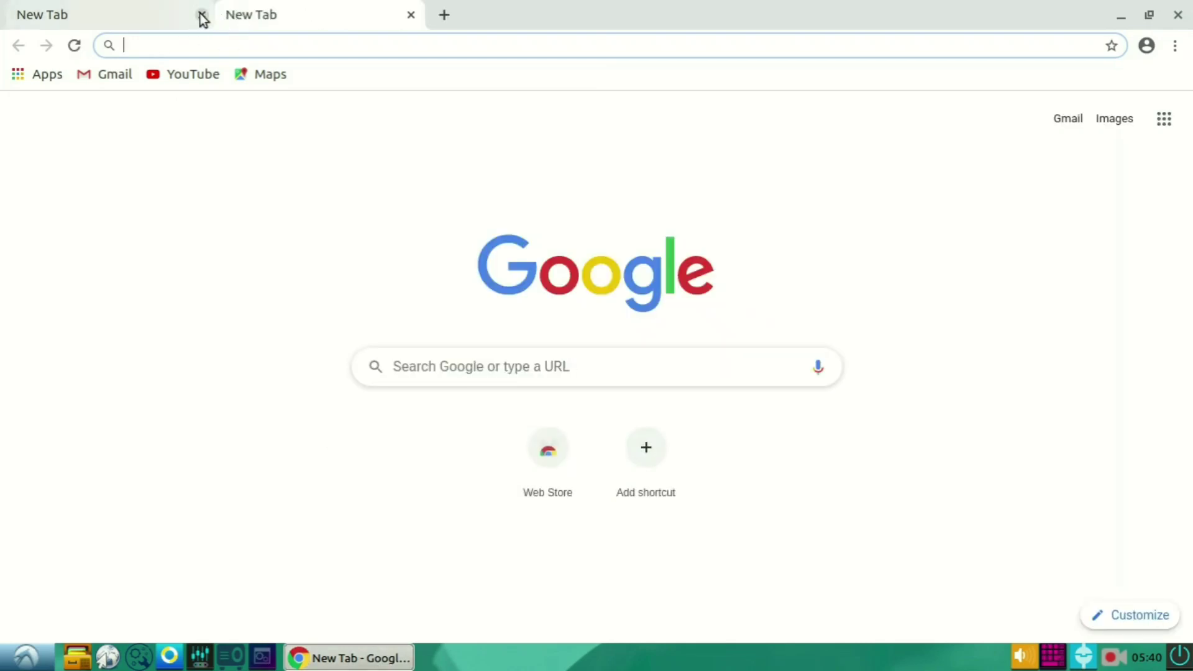
pyautogui.click(199, 15)
# - Search Google for 'tallysolutions'
pyautogui.click(411, 367)
pyautogui.write('Ta')
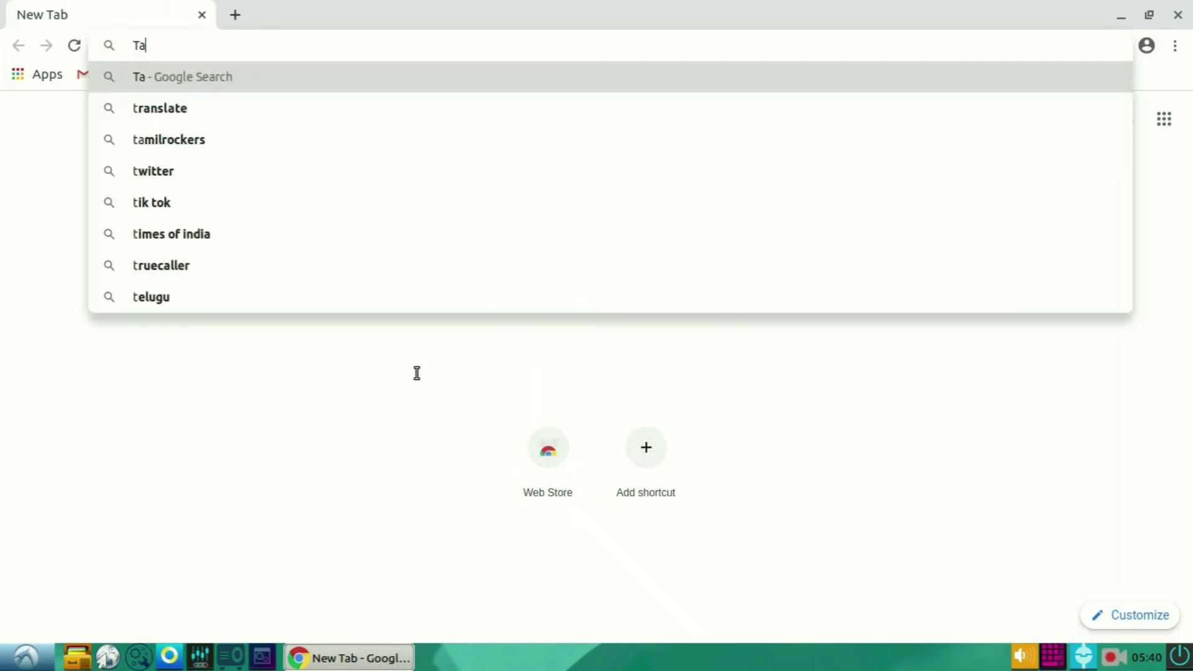
pyautogui.write('llyso')
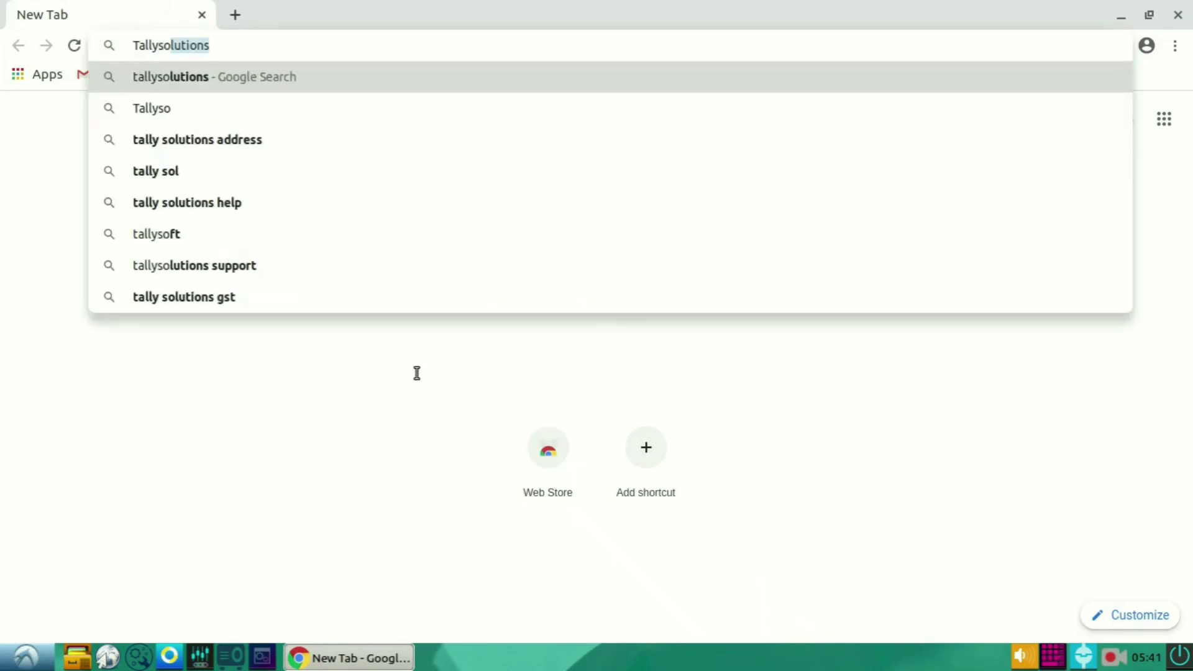
pyautogui.press('Return')
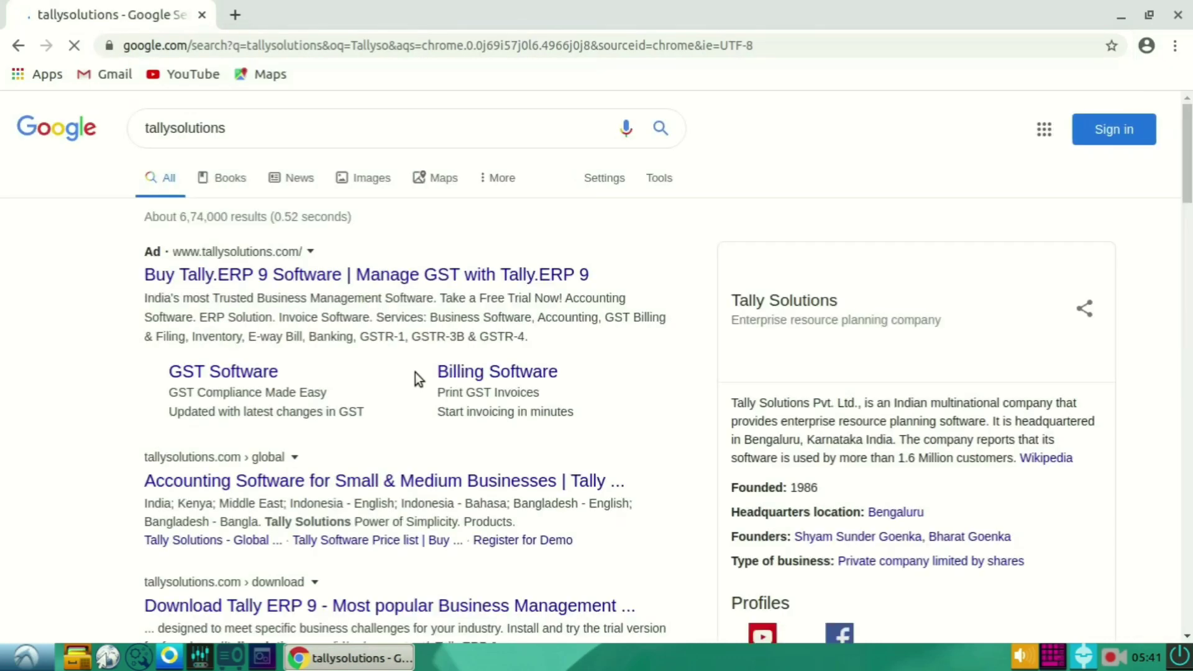
# - Block the location request and view the Tally.ERP 9 7-day free trial page
pyautogui.click(258, 146)
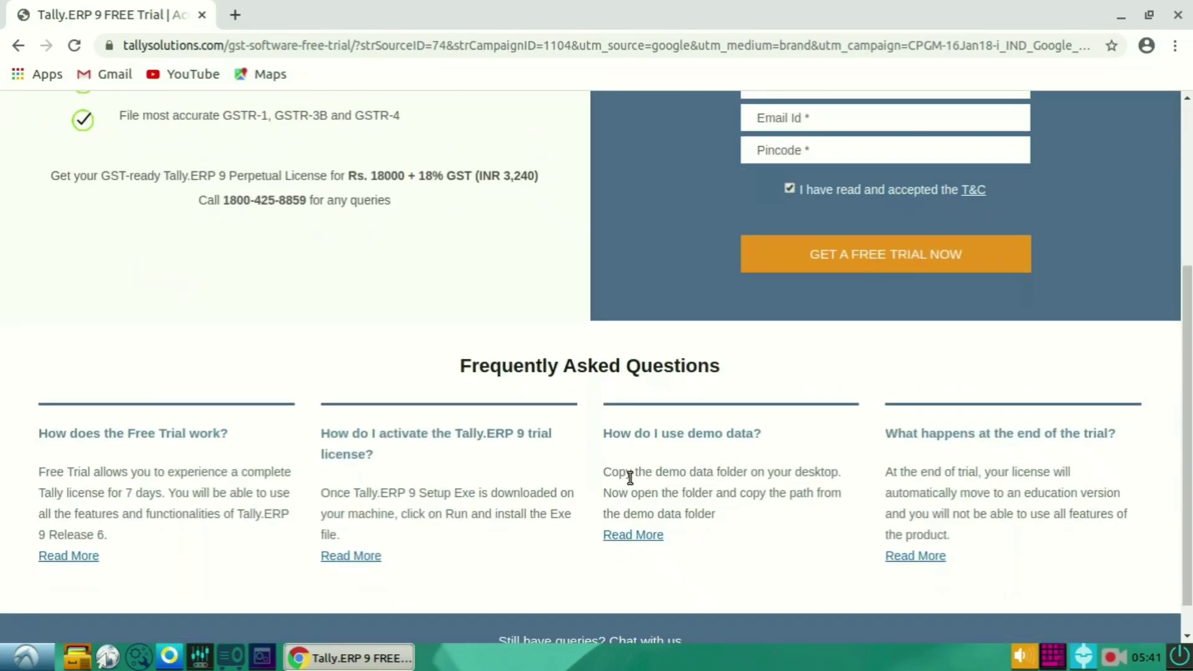
pyautogui.scroll(5, 629, 473)
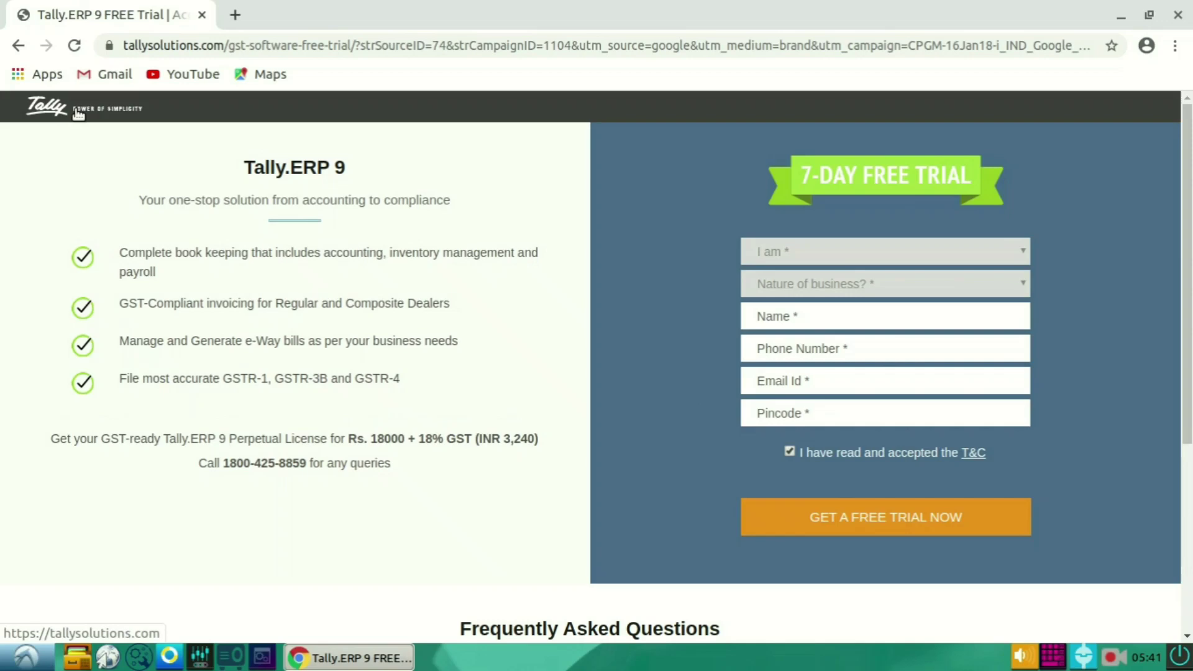
# - Go to the Tally home page and scroll down to Our Products
pyautogui.click(56, 111)
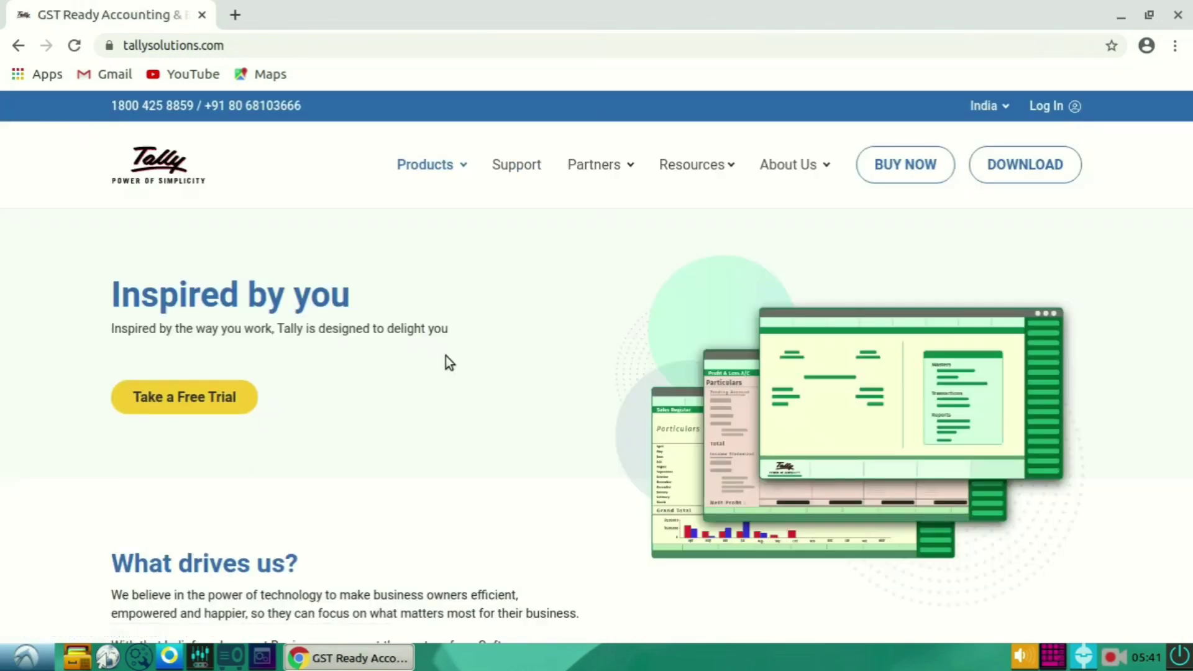
pyautogui.scroll(-8, 450, 363)
pyautogui.scroll(-10, 467, 381)
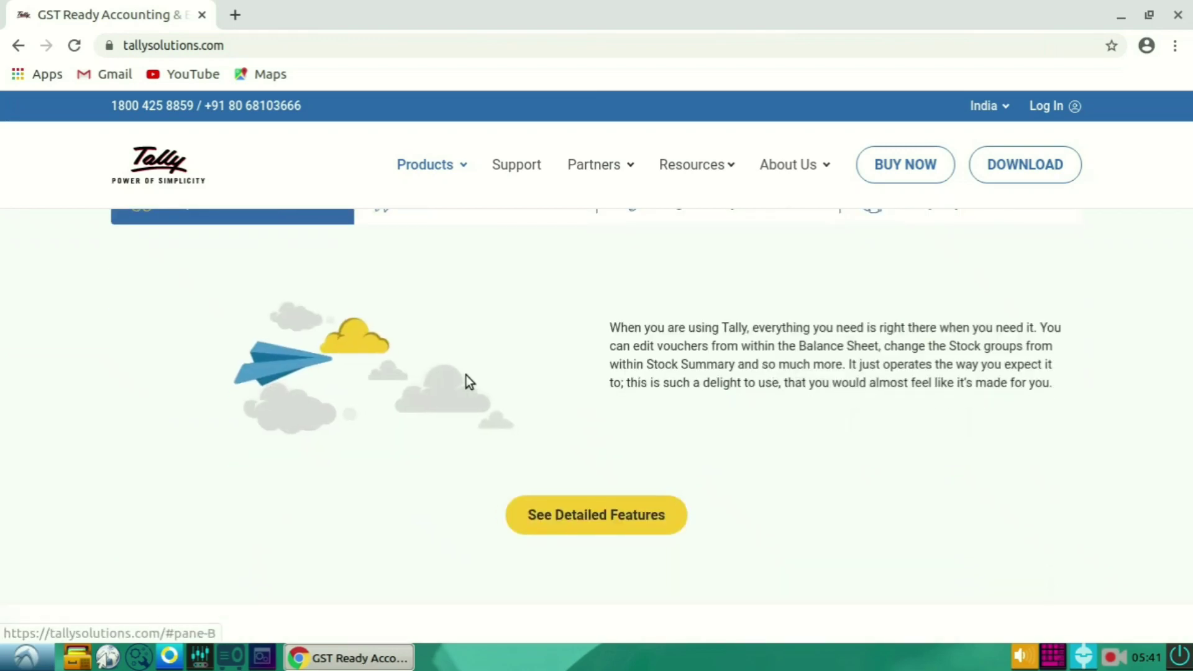
pyautogui.scroll(-6, 523, 435)
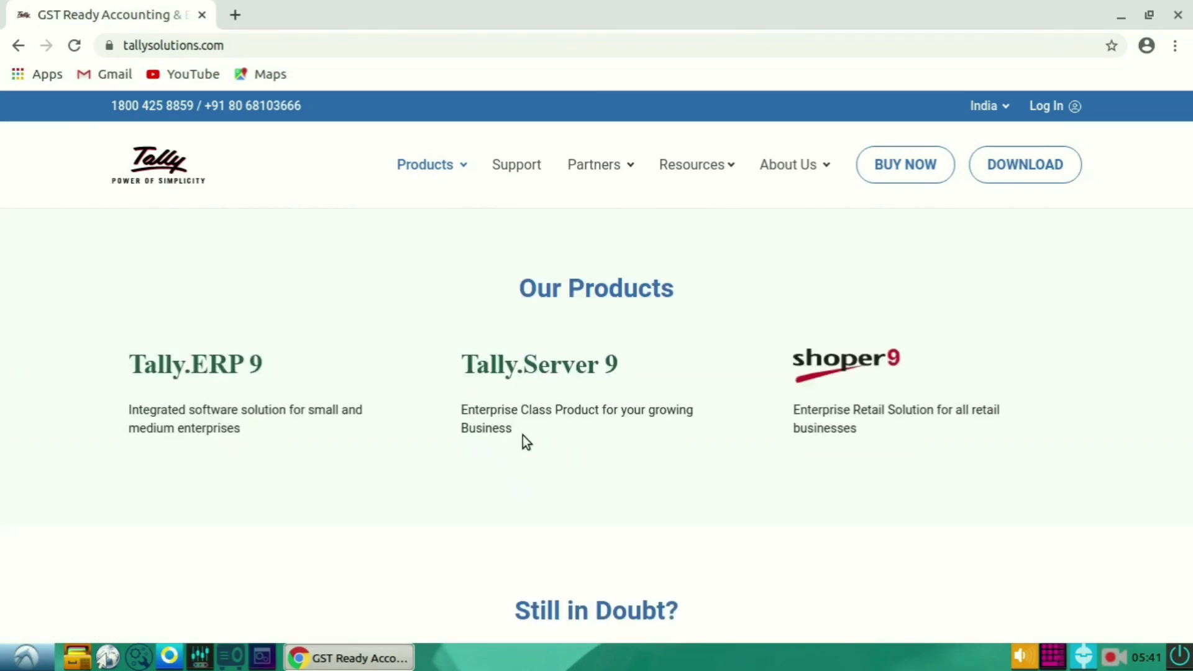
pyautogui.scroll(2, 523, 434)
pyautogui.scroll(6, 378, 380)
pyautogui.scroll(7, 372, 366)
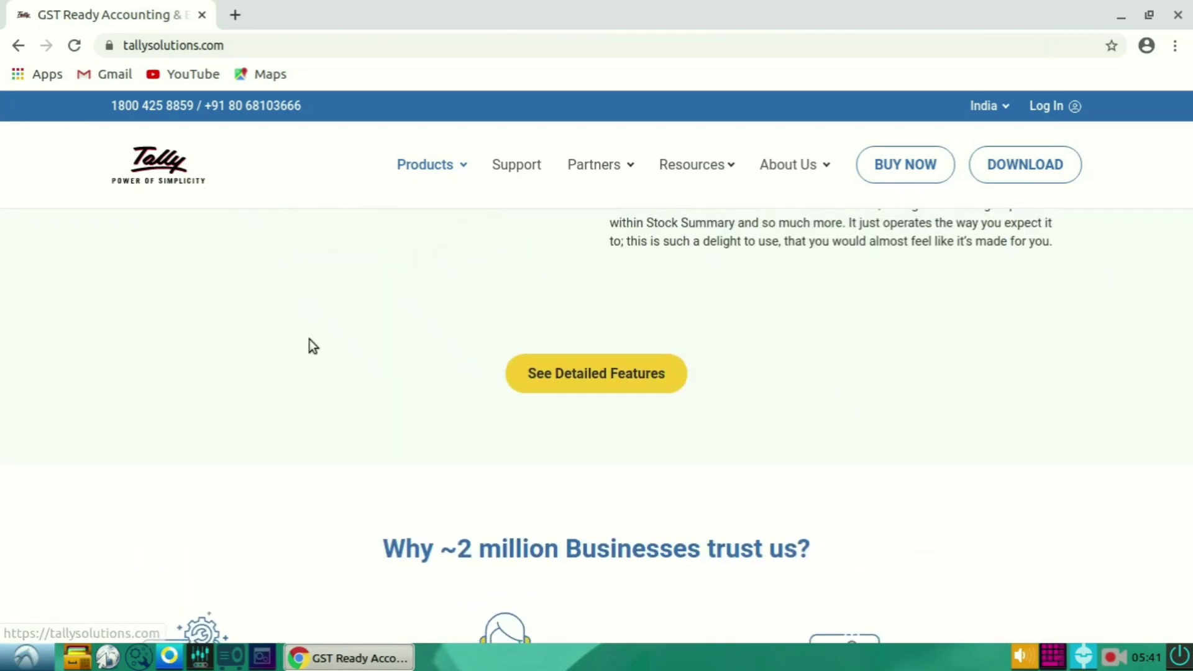
pyautogui.scroll(-8, 310, 341)
pyautogui.scroll(-1, 273, 366)
# - Open the Tally.ERP 9 product page and scroll through it
pyautogui.click(215, 263)
pyautogui.scroll(-2, 475, 404)
pyautogui.scroll(-15, 471, 400)
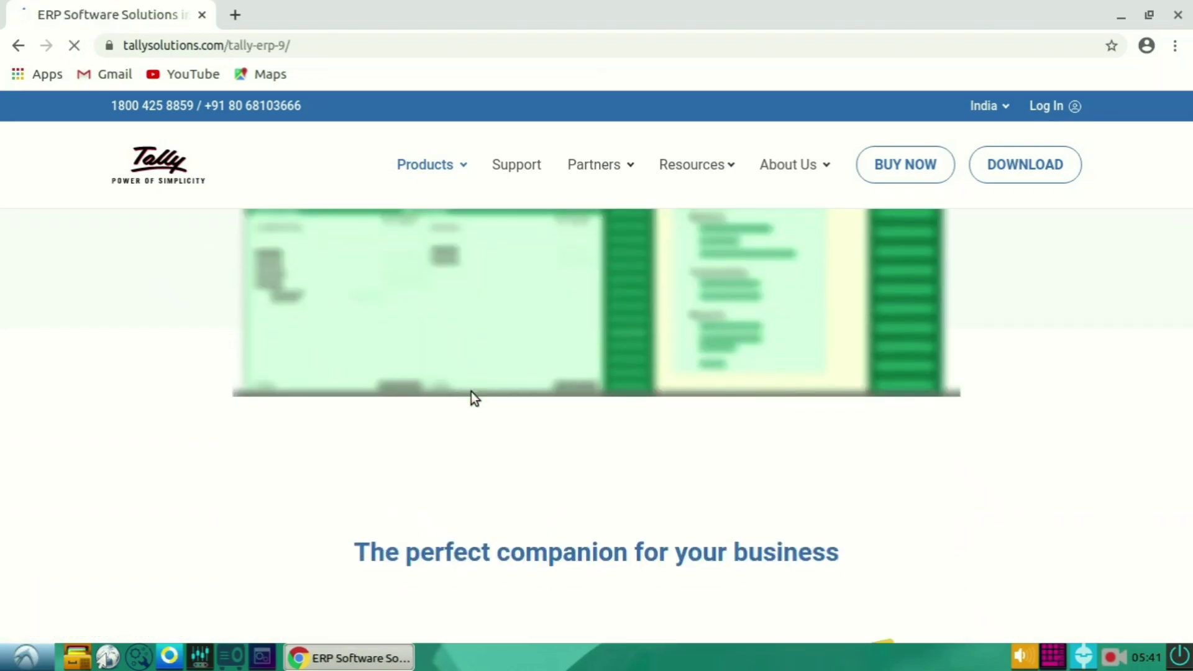
pyautogui.scroll(-20, 503, 430)
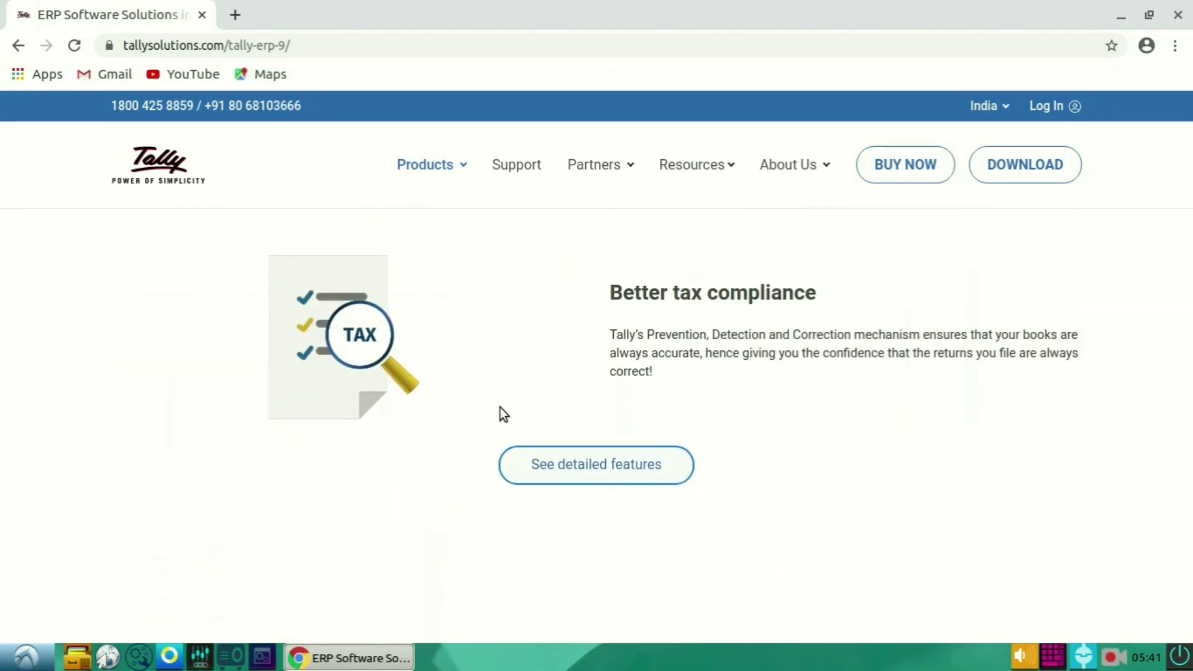
pyautogui.scroll(-13, 498, 412)
pyautogui.scroll(3, 497, 412)
pyautogui.scroll(10, 543, 416)
pyautogui.scroll(10, 536, 398)
pyautogui.scroll(10, 536, 398)
pyautogui.scroll(2, 714, 337)
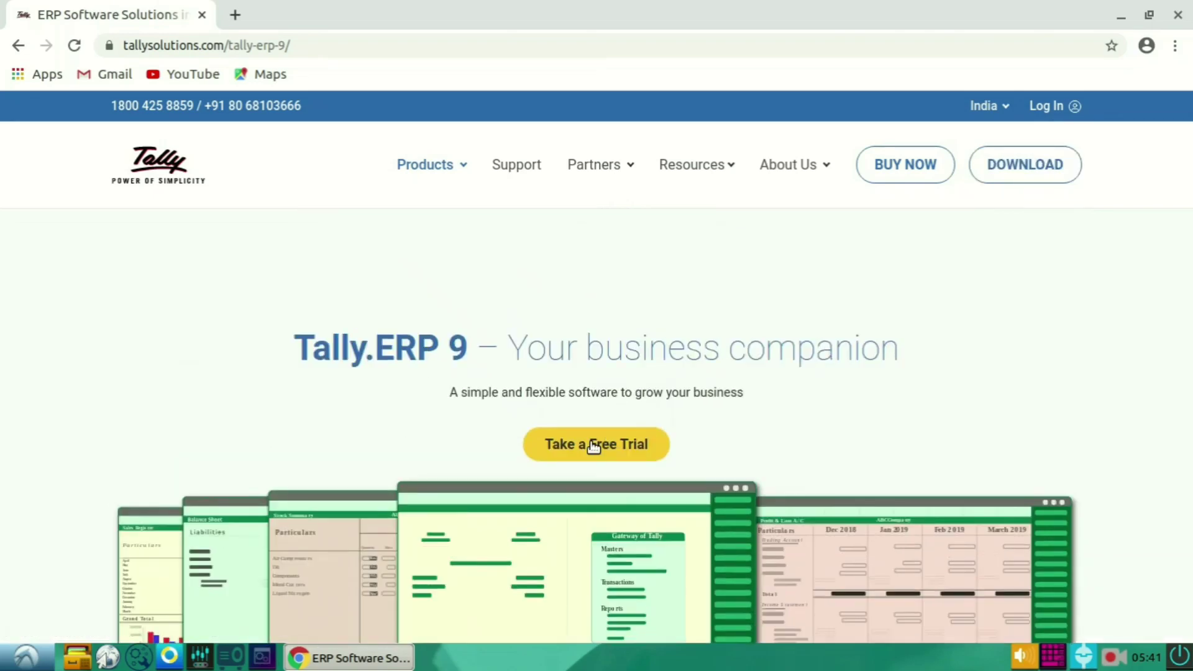
pyautogui.click(1037, 164)
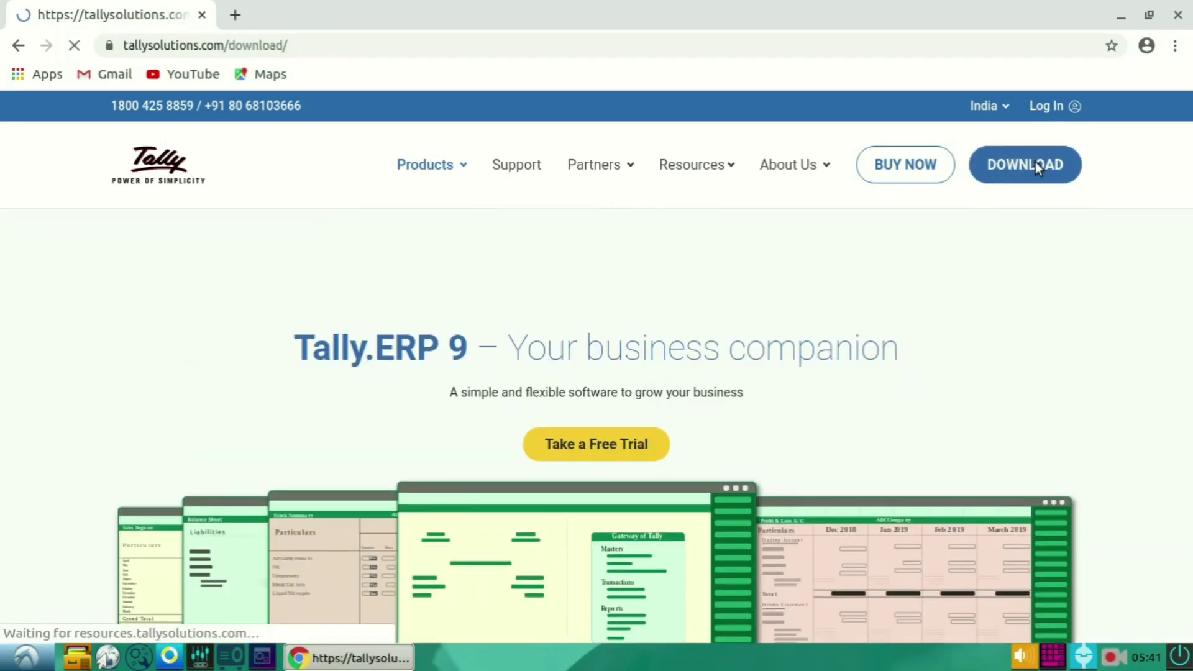
pyautogui.scroll(-2, 666, 442)
pyautogui.scroll(-1, 666, 443)
pyautogui.scroll(3, 671, 346)
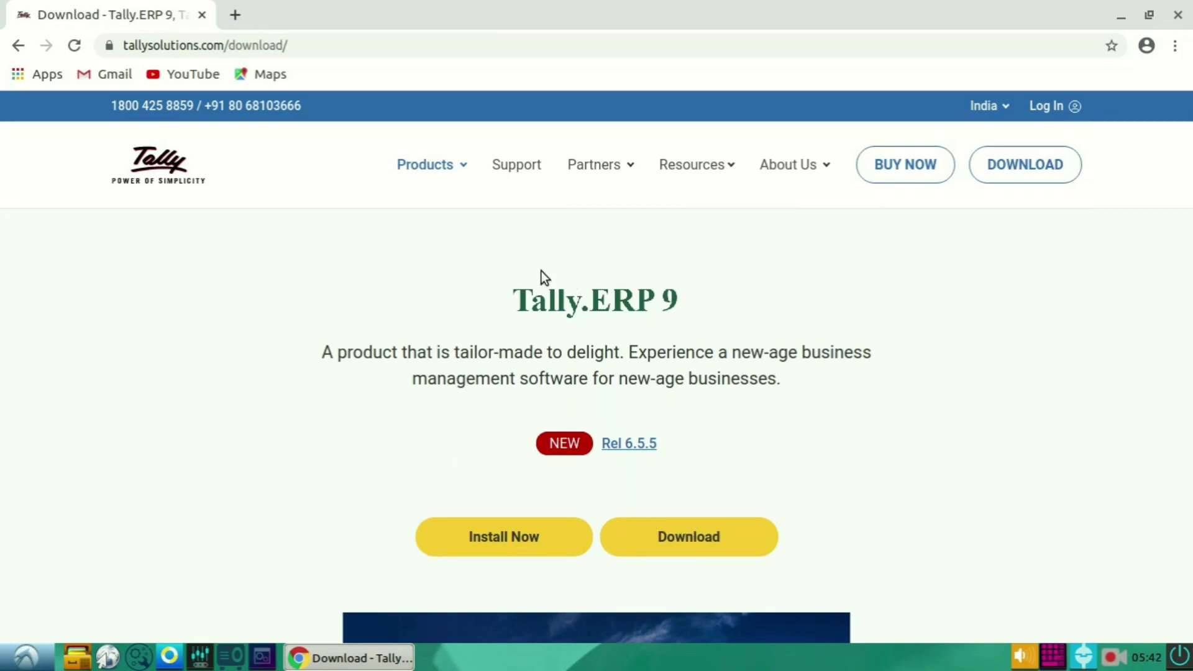
pyautogui.click(303, 47)
# - Download the 86.6 MB Tally.ERP 9 Rel 6.5.5 installer, setup.exe
pyautogui.click(689, 536)
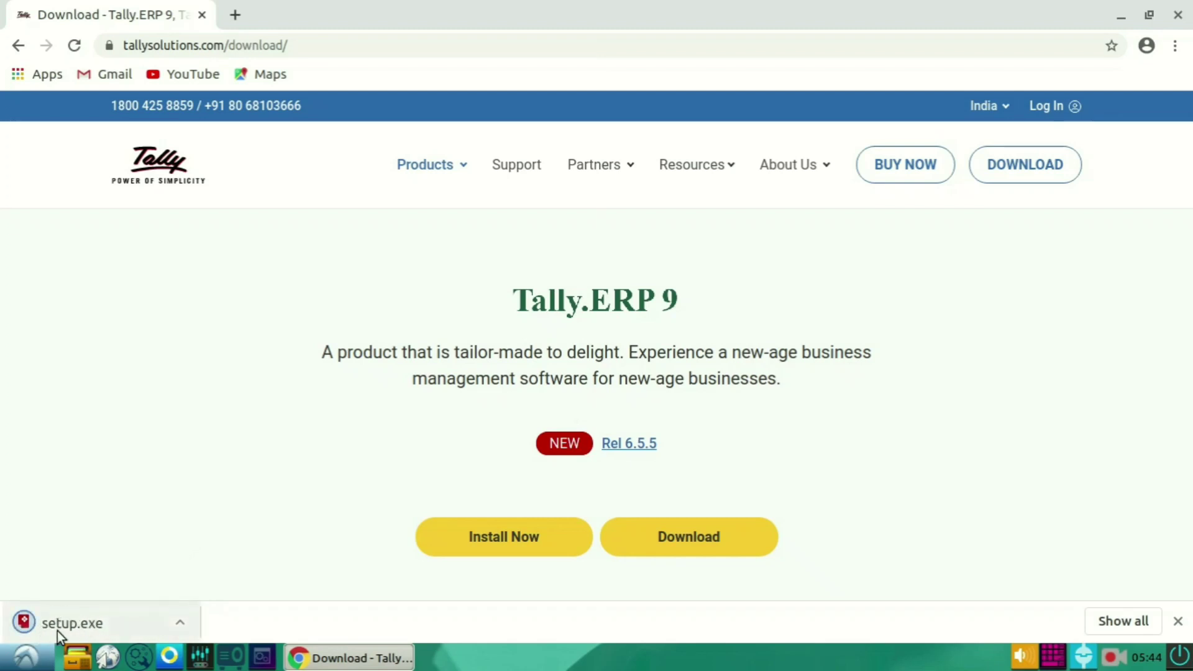
# - Show setup.exe in the Downloads folder and run it with Wine Windows Program Loader
pyautogui.click(180, 622)
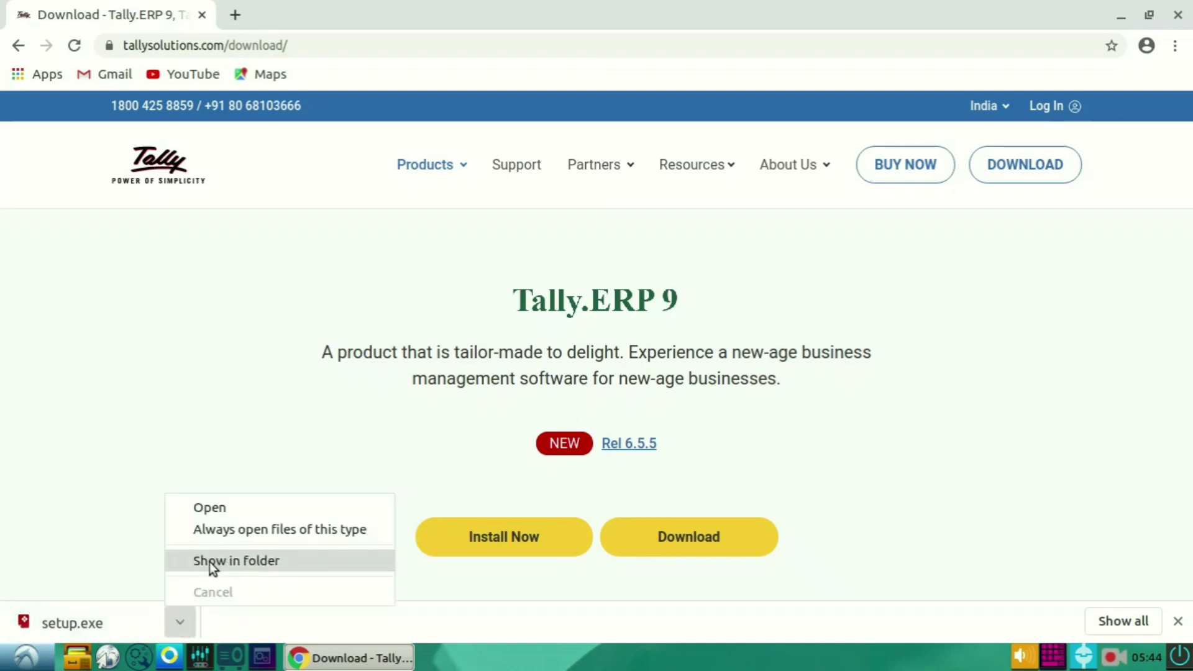
pyautogui.click(270, 563)
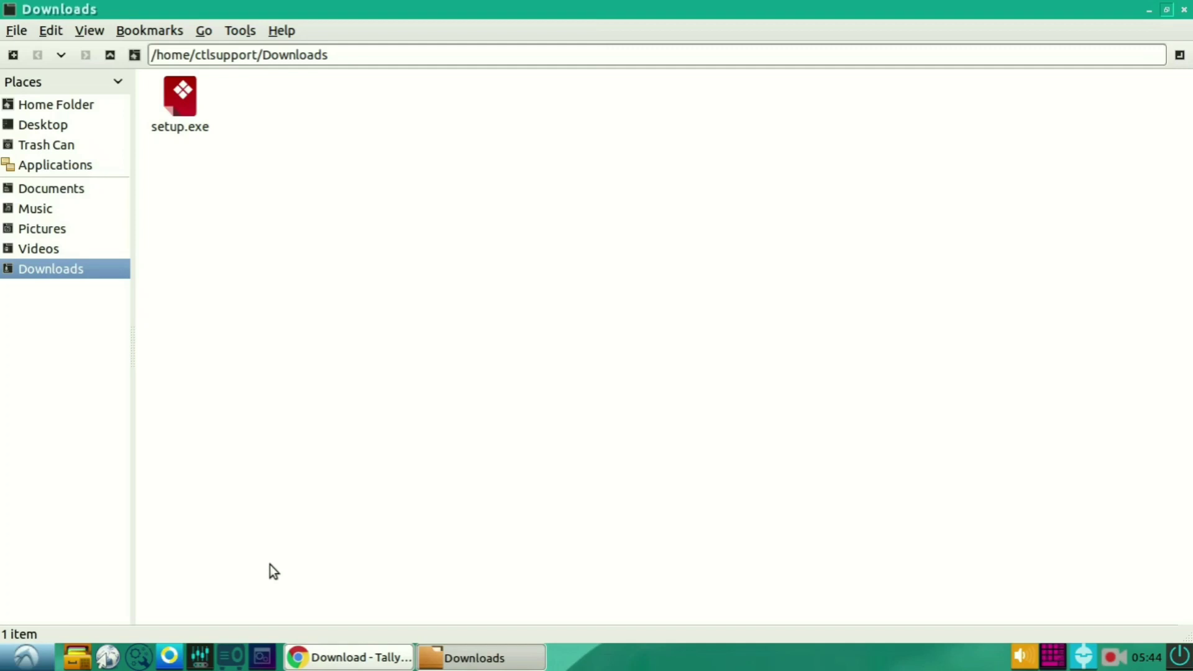
pyautogui.click(184, 106)
pyautogui.rightClick(184, 106)
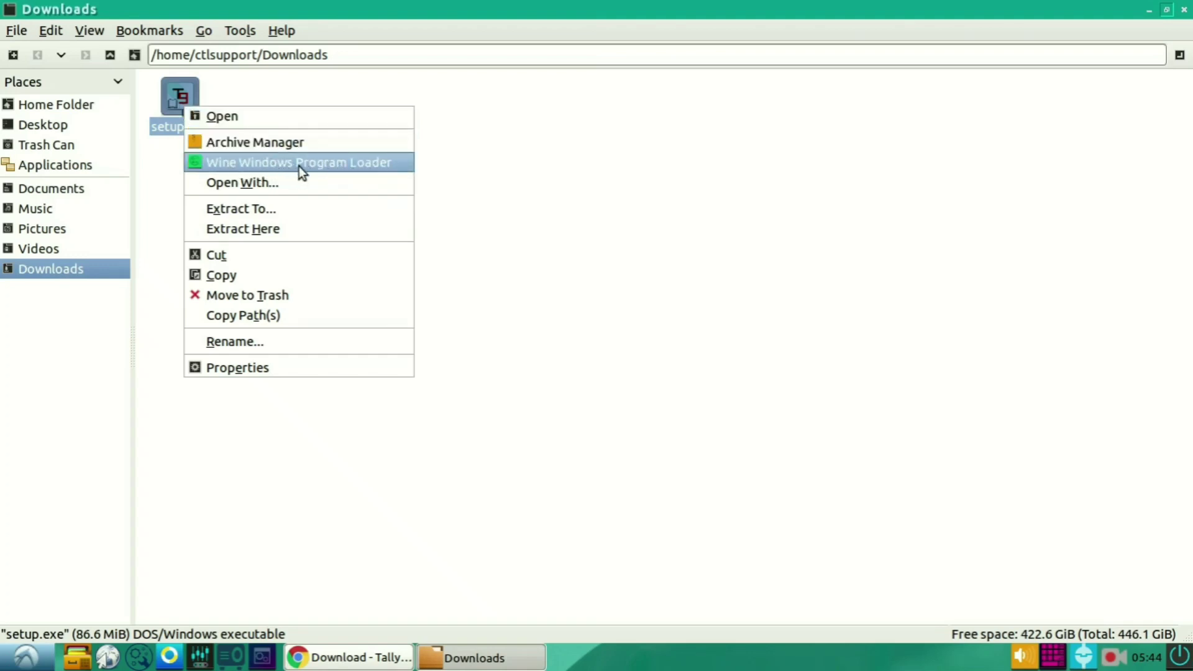
pyautogui.click(337, 163)
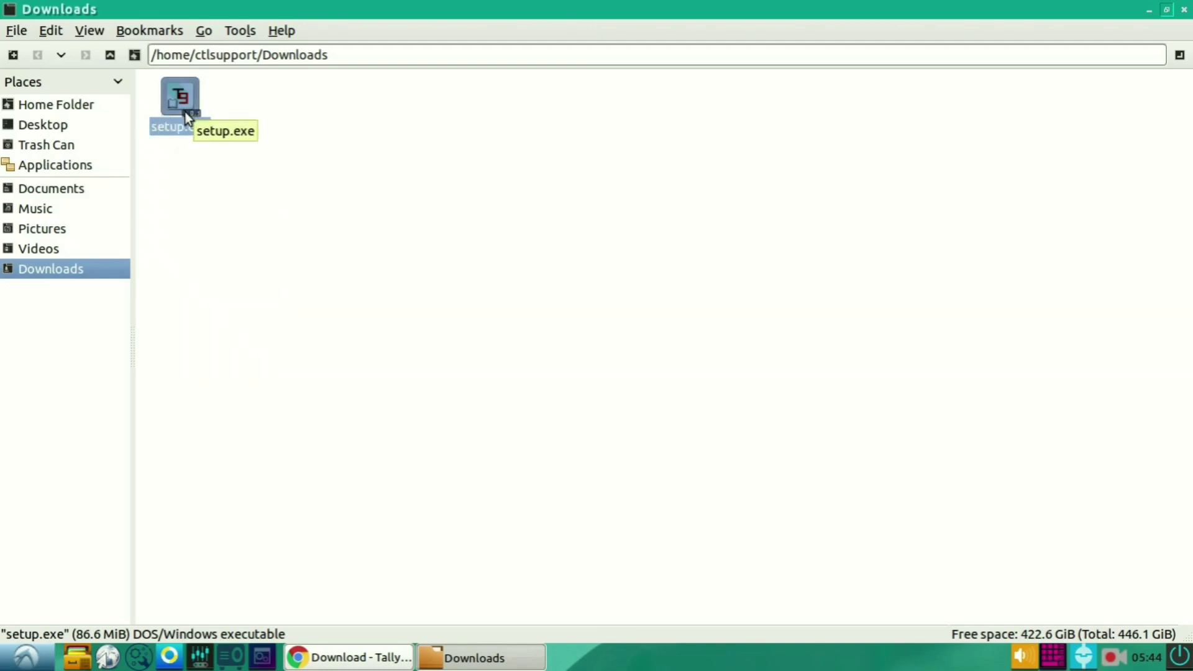
pyautogui.click(1165, 10)
pyautogui.click(930, 20)
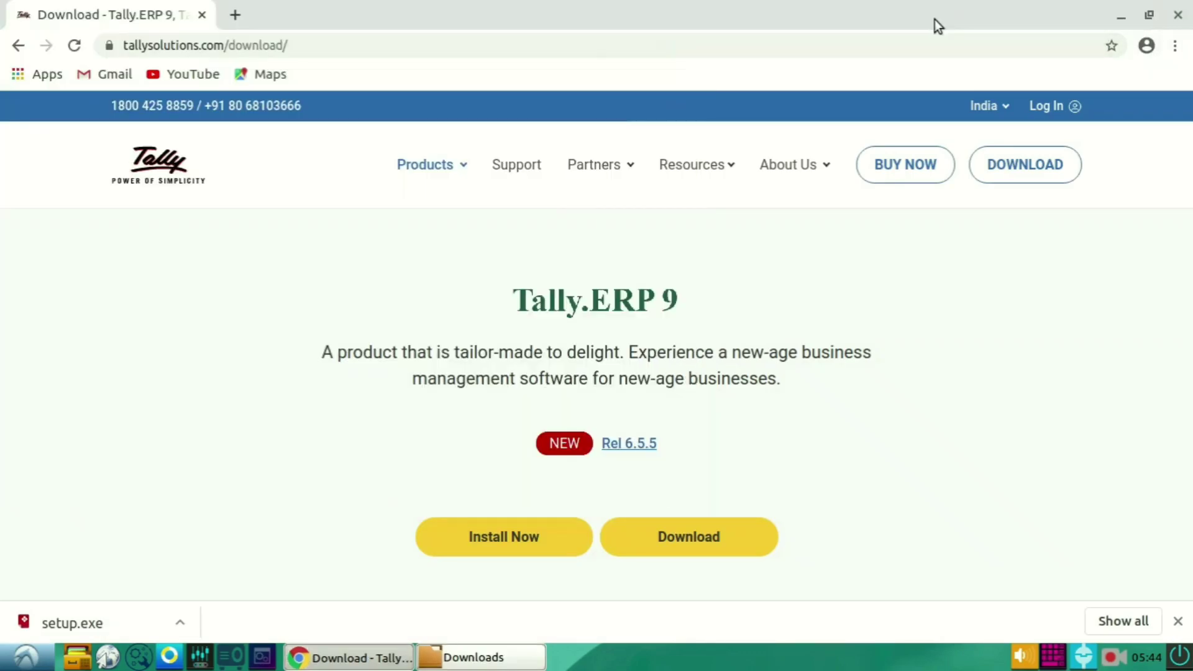
# - Close Chrome, move the Downloads window aside, and install Tally.ERP 9 Release 6.5.5
pyautogui.click(1174, 17)
pyautogui.moveTo(493, 8); pyautogui.dragTo(945, 85)
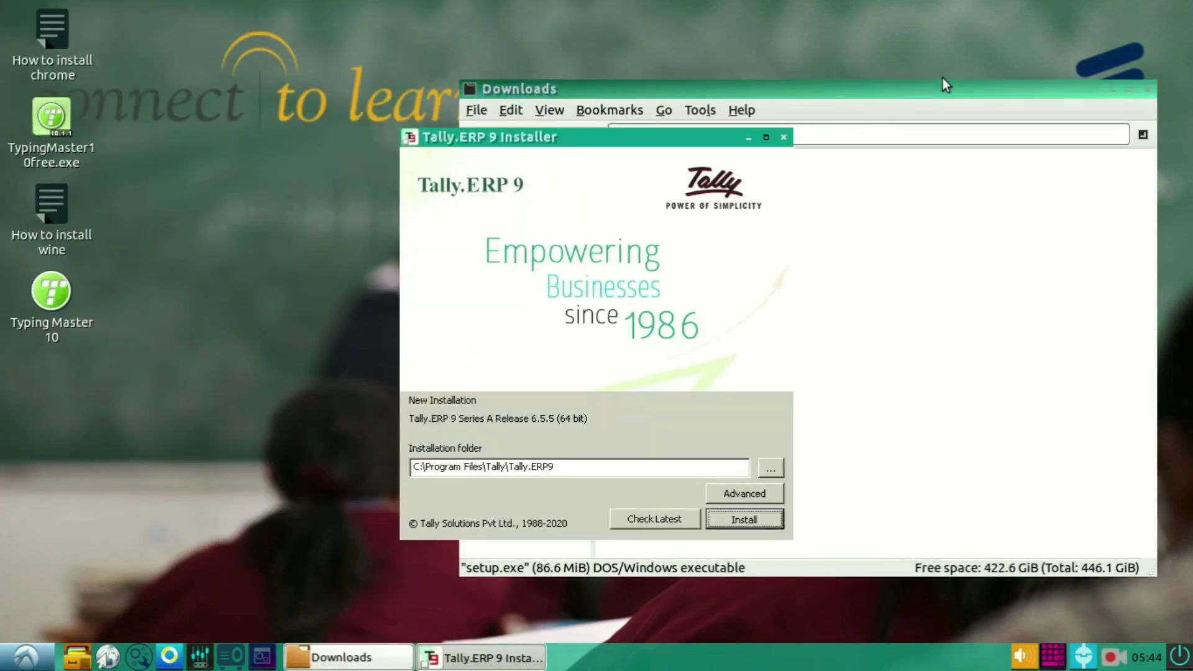
pyautogui.click(750, 520)
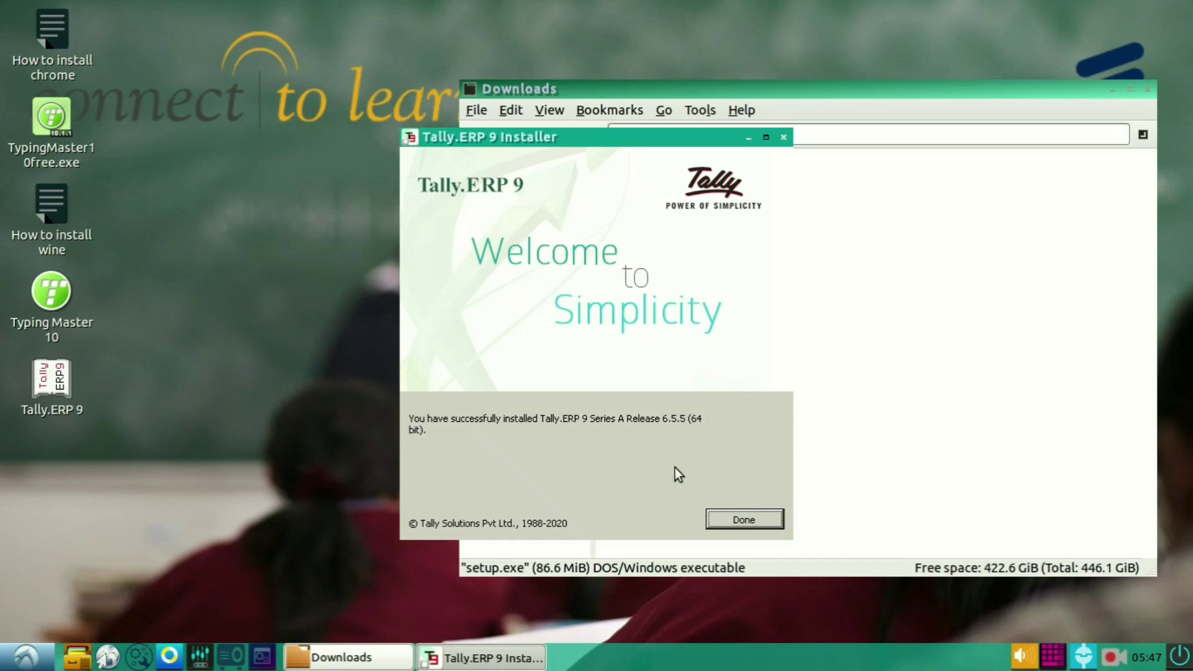
# - Finish the installer, close Downloads, and enter Educational Mode at the Gateway of Tally
pyautogui.click(751, 520)
pyautogui.click(1148, 89)
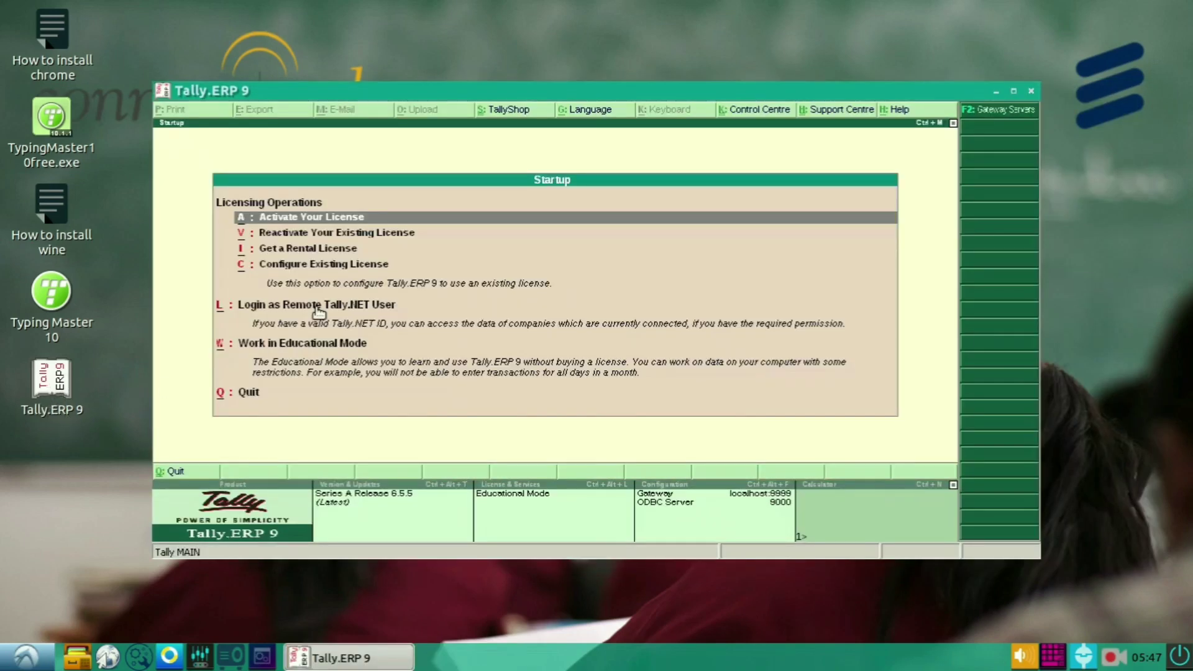
pyautogui.click(243, 347)
pyautogui.click(242, 346)
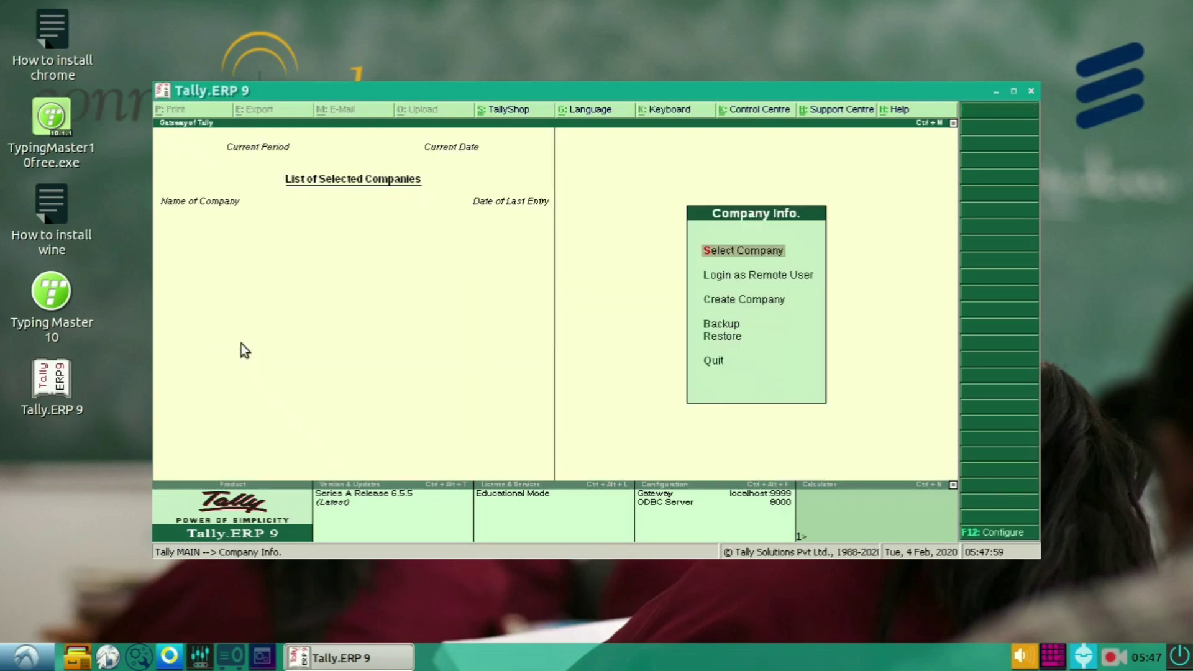
# - Start a company named 'Technical Knowledge', then abandon the form and quit Tally
pyautogui.click(721, 302)
pyautogui.write('Technical Knowledge')
pyautogui.press('Return')
pyautogui.press('Return')
pyautogui.click(1030, 92)
pyautogui.click(1029, 92)
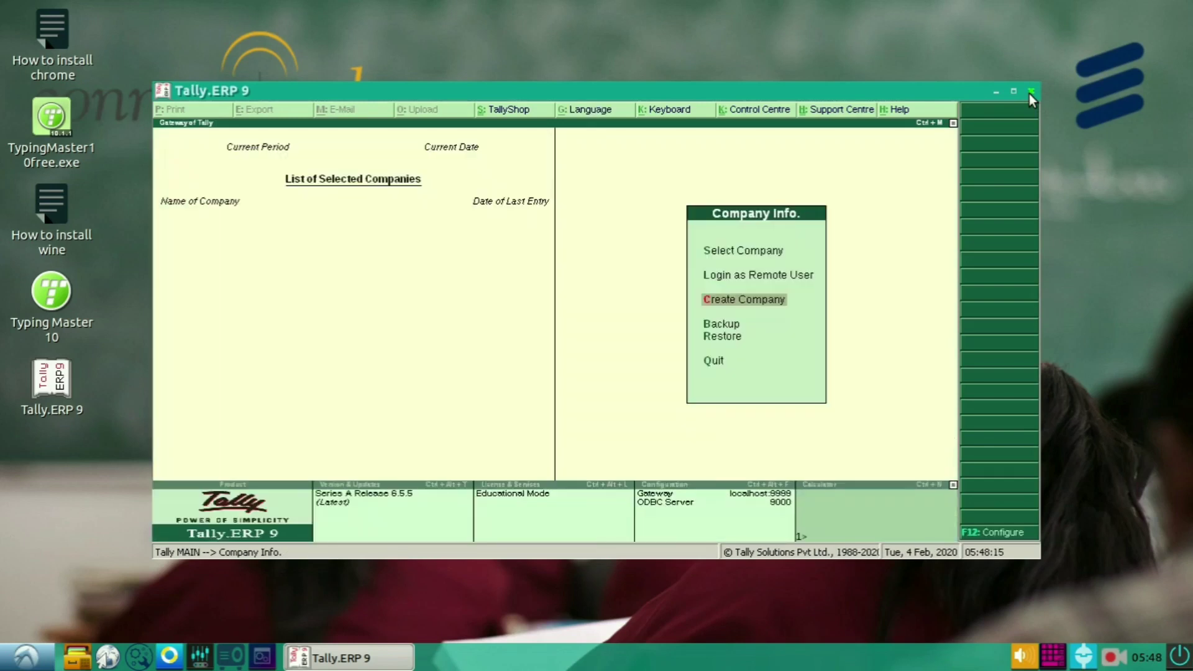
pyautogui.click(1030, 92)
# - Confirm quitting, relaunch Tally.ERP 9 from its desktop icon, and quit it again
pyautogui.click(1030, 92)
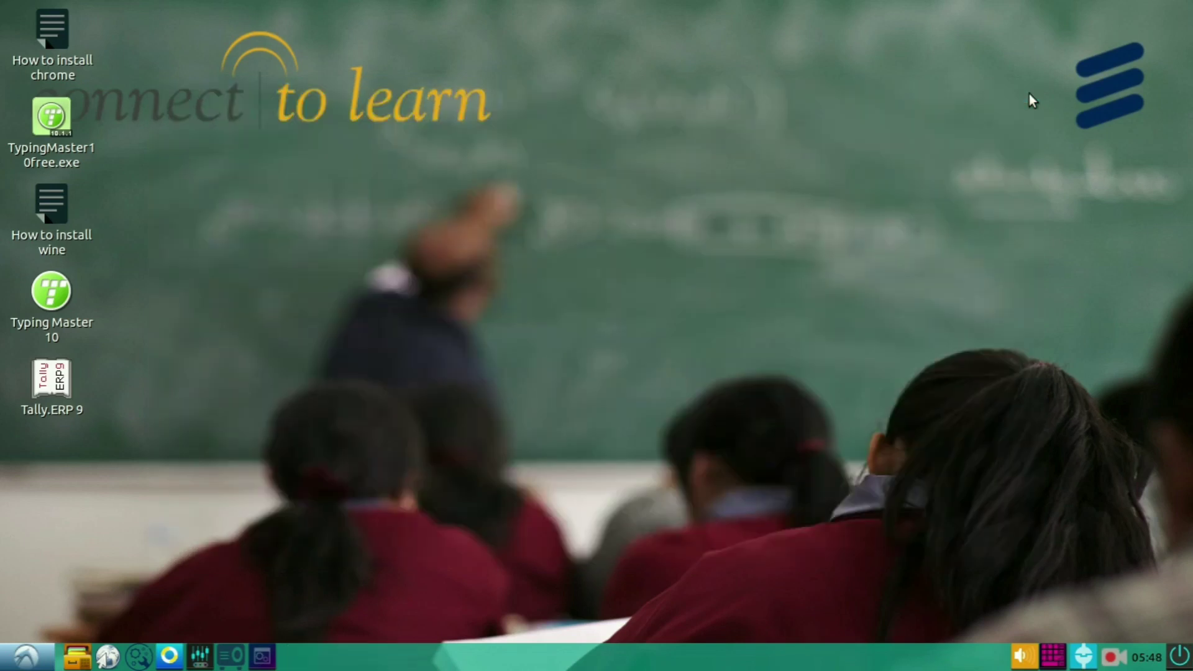
pyautogui.doubleClick(59, 397)
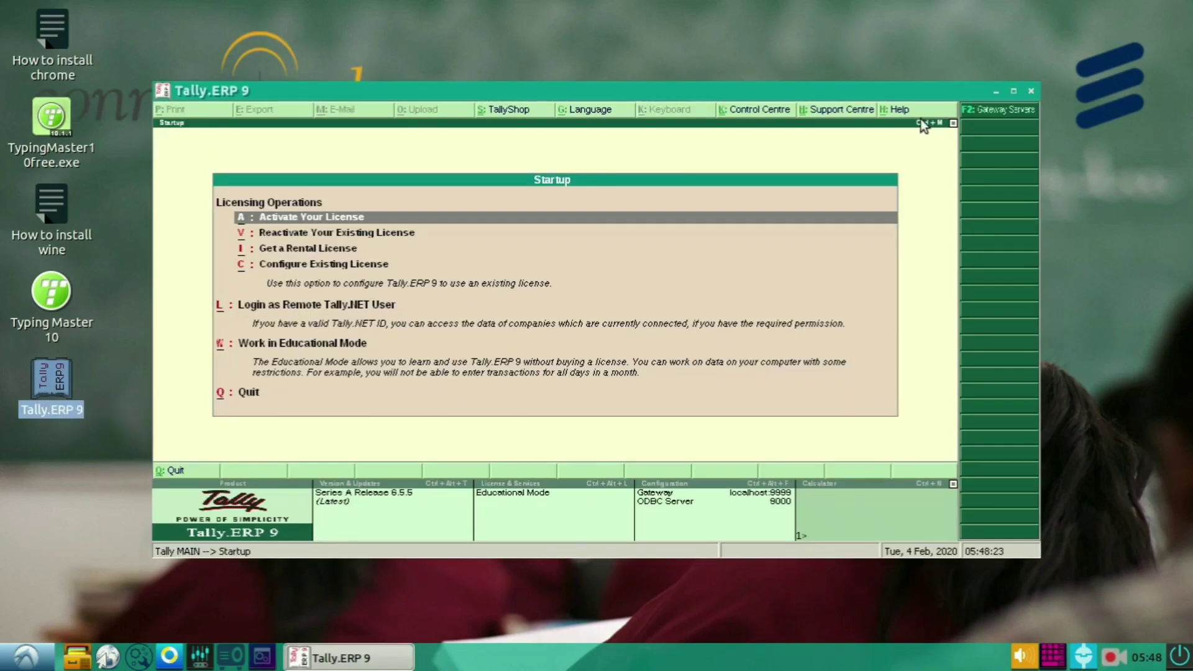
pyautogui.click(1032, 91)
pyautogui.press('Return')
# - Launch Tally.ERP 9 from Start > Wine > Programs > Tally.ERP 9
pyautogui.click(26, 657)
pyautogui.moveTo(108, 535)
pyautogui.moveTo(224, 534)
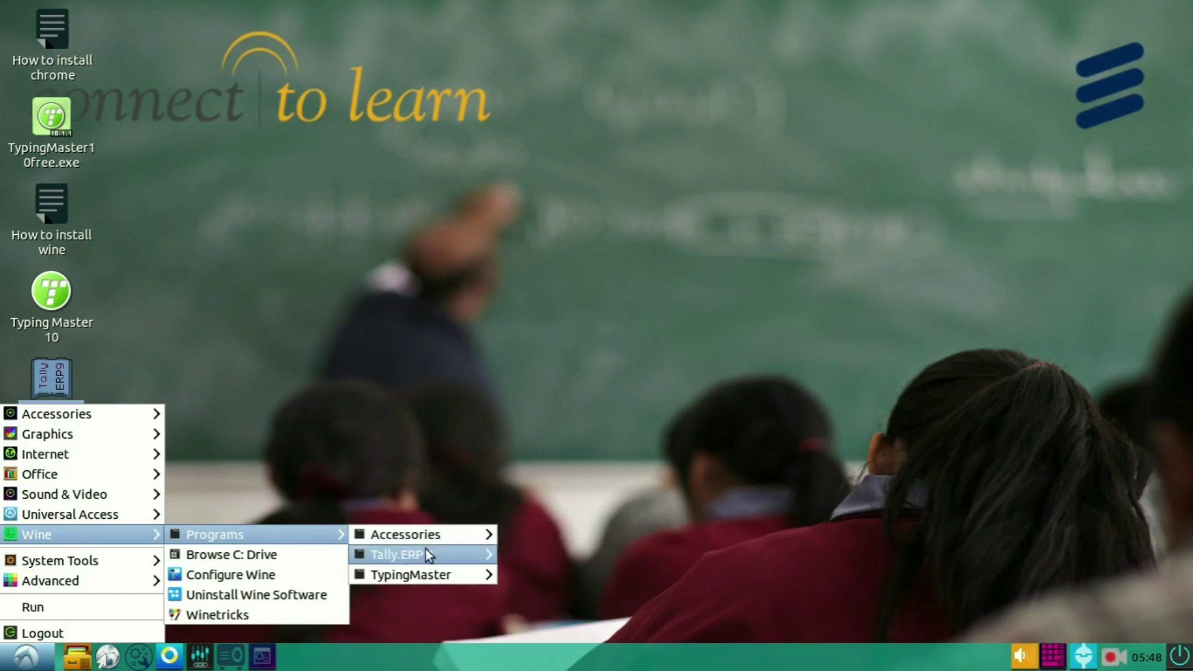
pyautogui.moveTo(400, 555)
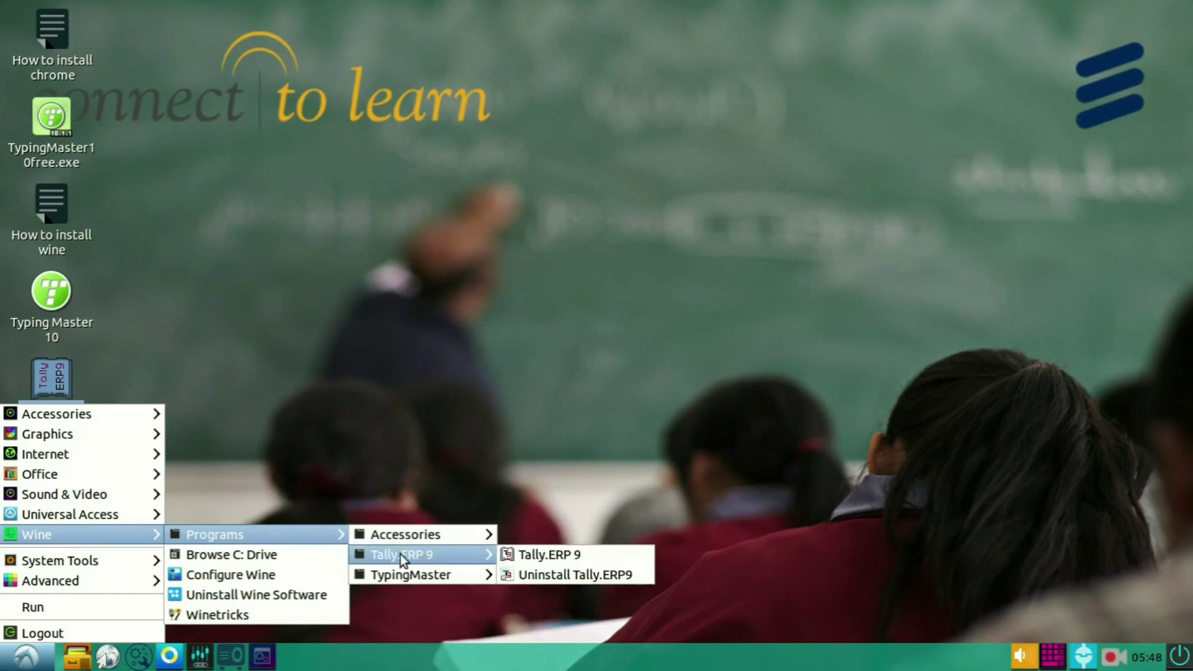
pyautogui.click(551, 556)
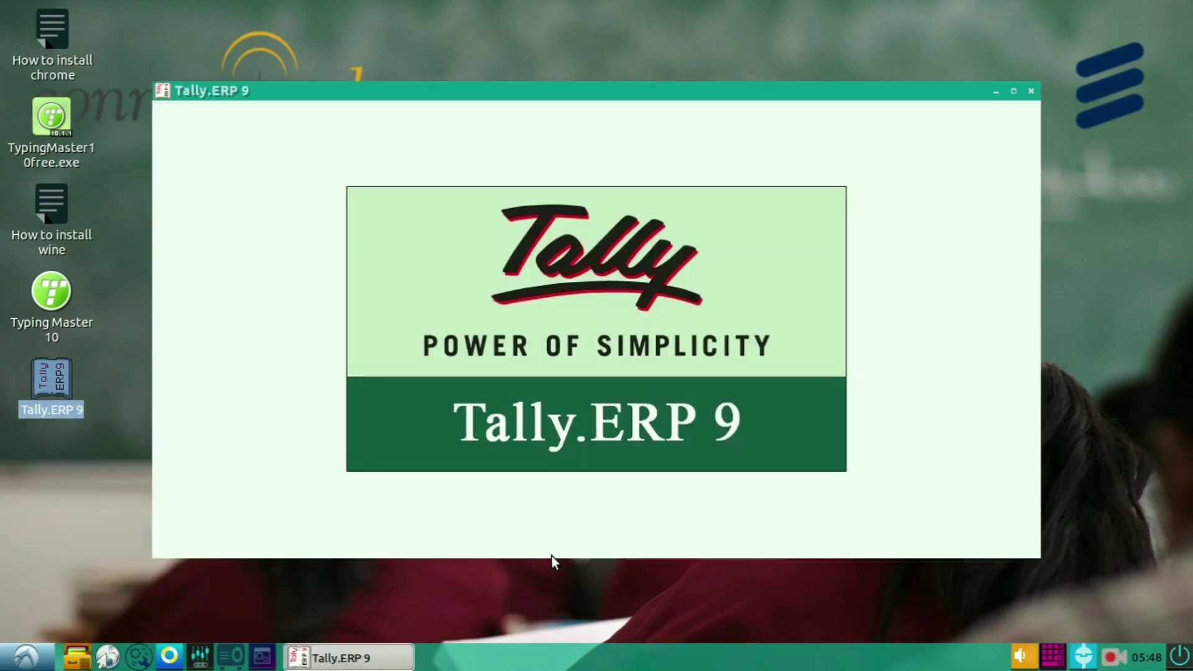